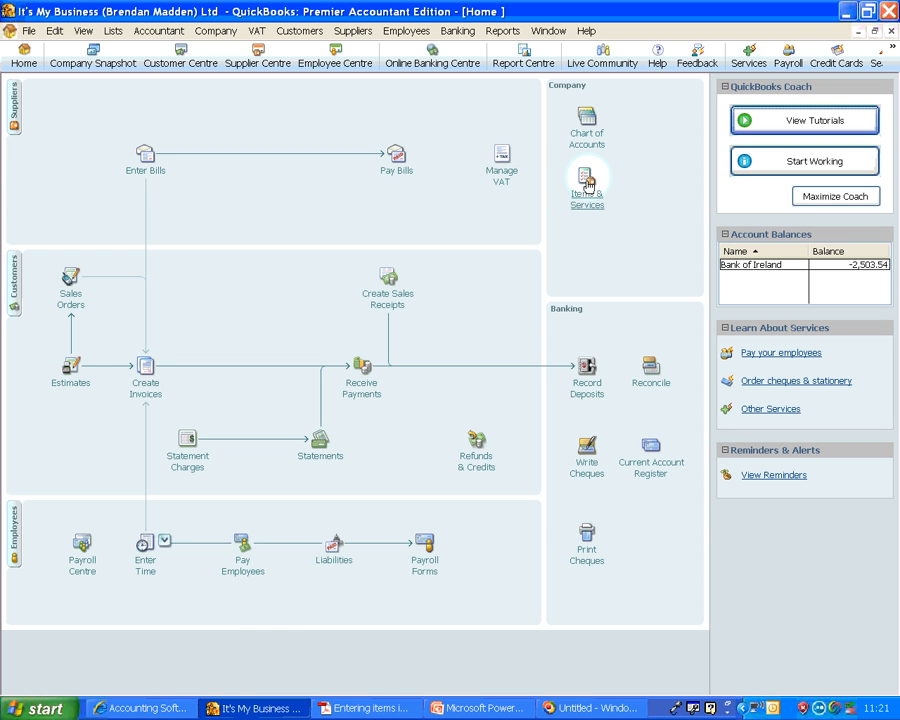
Open the Items & Services list and switch to Adobe Acrobat to consult the item table in Entering items in QB.pdf
{"action": "left_click", "coordinate": [587, 184]}
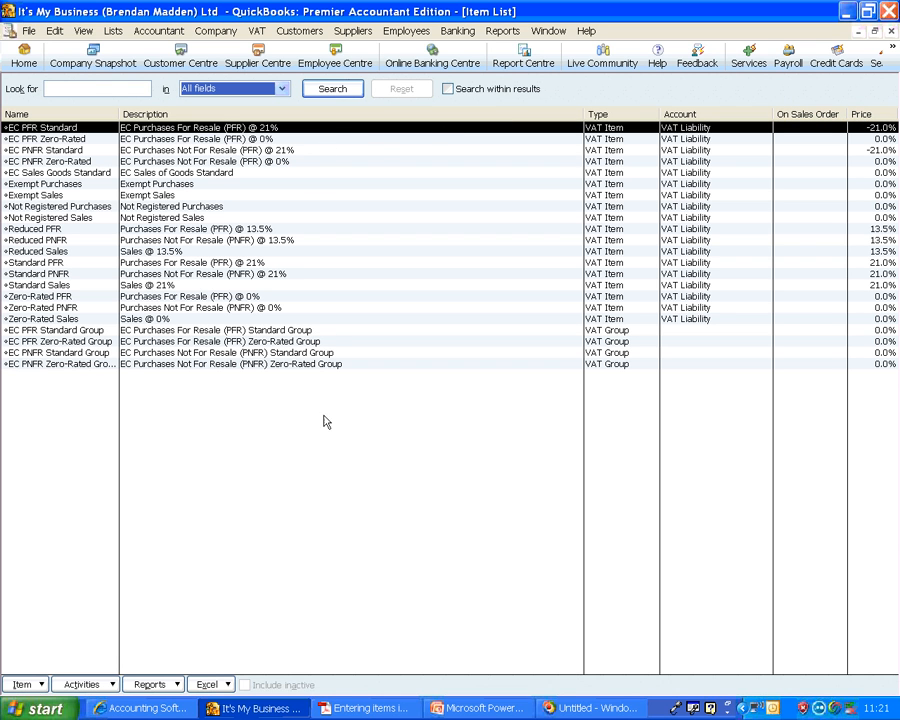
{"action": "left_click", "coordinate": [372, 710]}
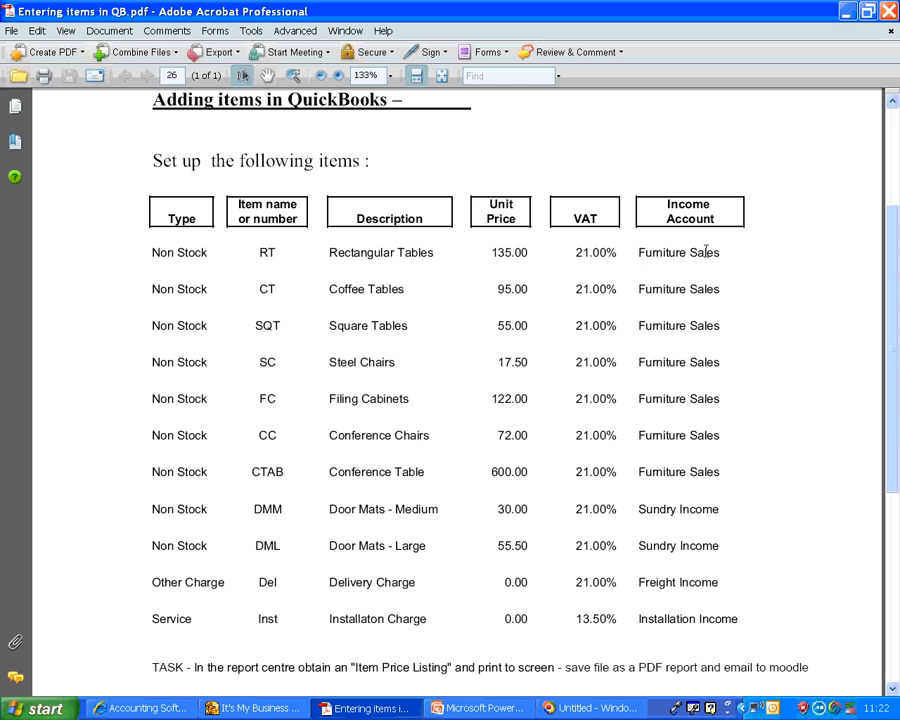
Switch back to QuickBooks and start a new item of type Non-stock Part
{"action": "left_click", "coordinate": [248, 712]}
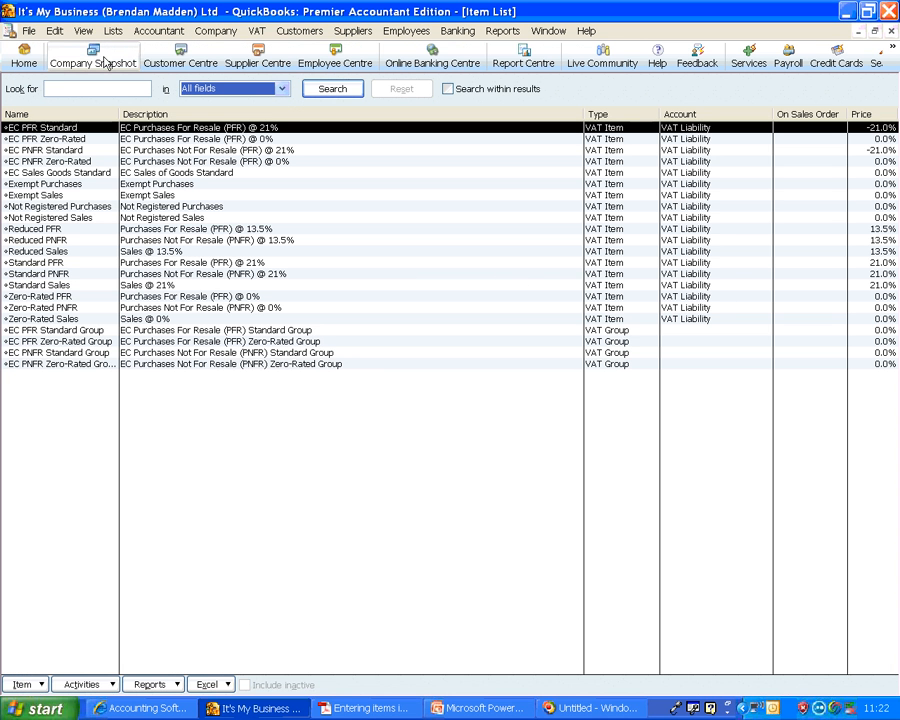
{"action": "left_click", "coordinate": [23, 685]}
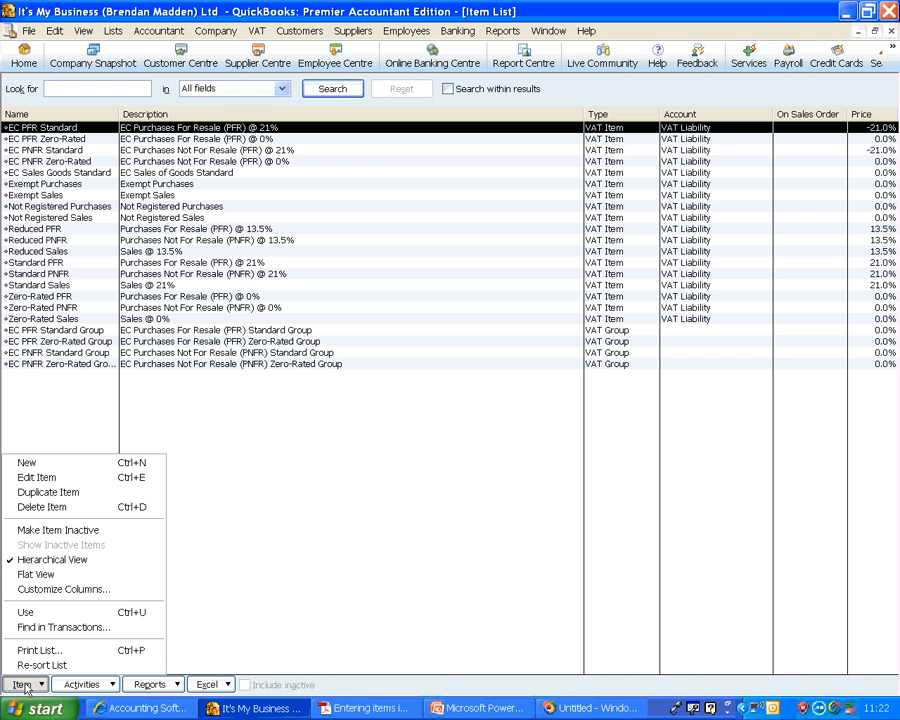
{"action": "left_click", "coordinate": [61, 465]}
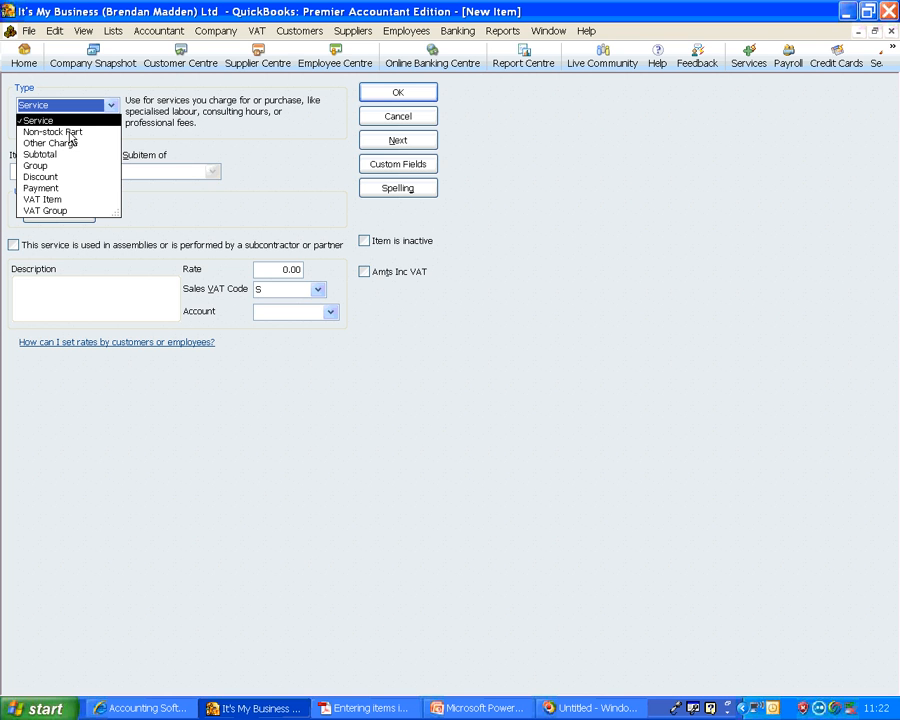
{"action": "key", "text": "Down"}
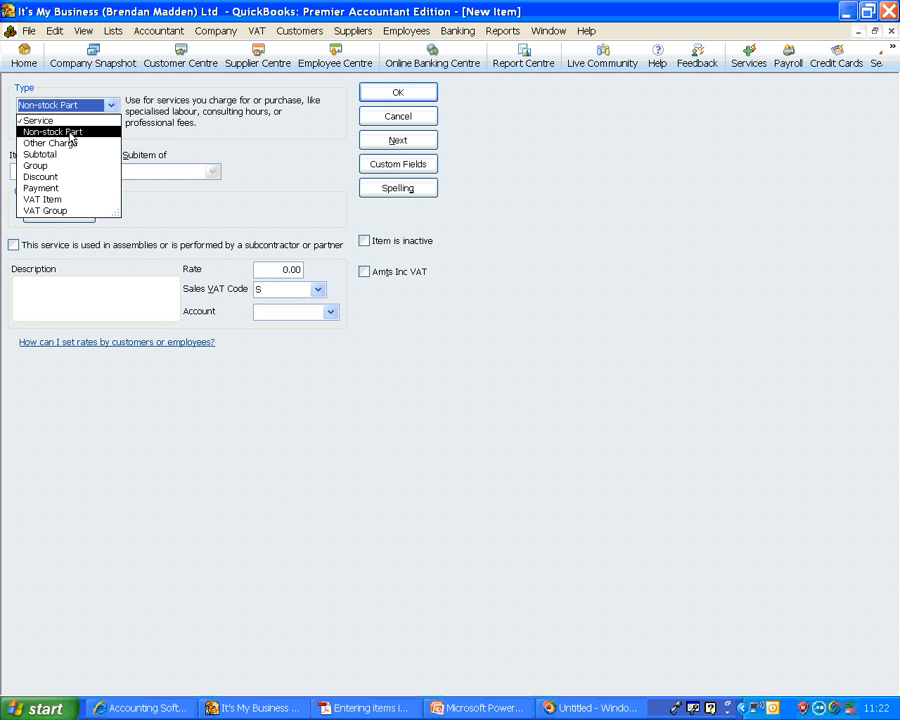
{"action": "left_click", "coordinate": [70, 134]}
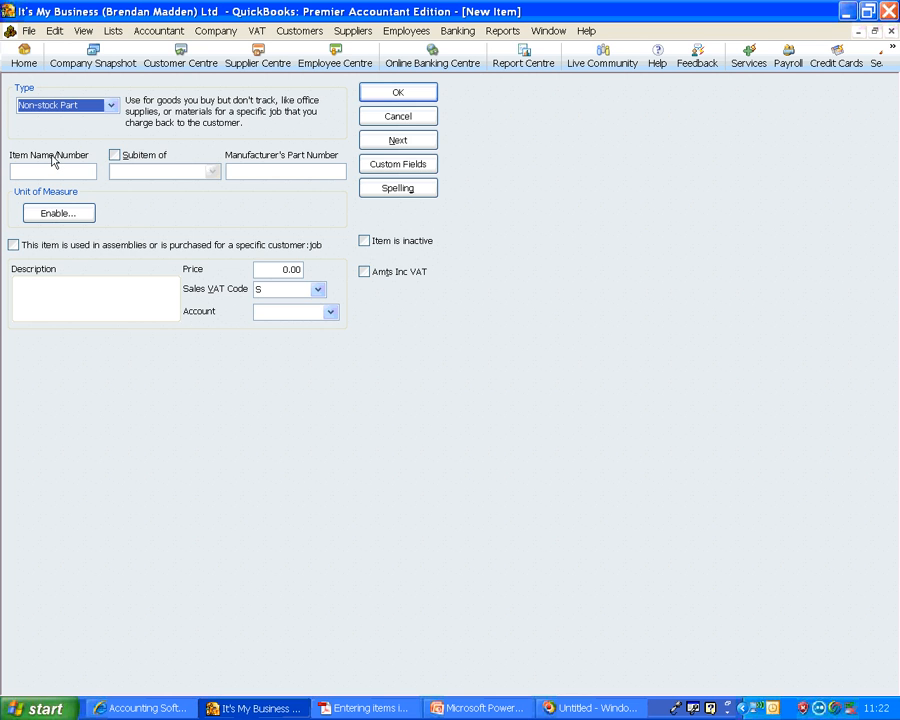
Name the new item RT and give it the description "Rectangular Table"
{"action": "key", "text": "Tab"}
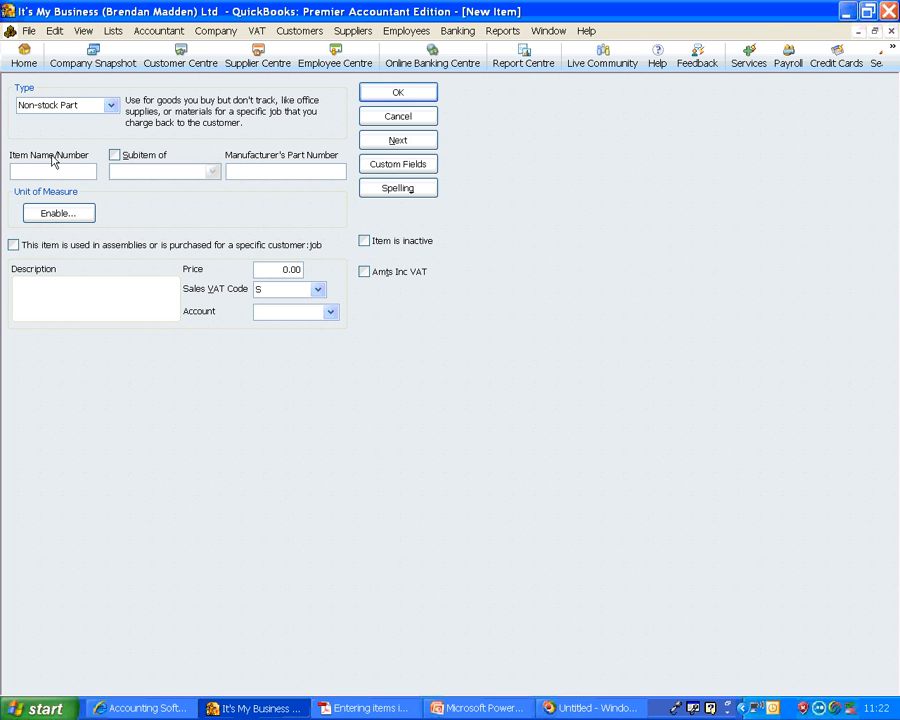
{"action": "type", "text": "RT"}
{"action": "key", "text": "Tab"}
{"action": "key", "text": "Tab"}
{"action": "key", "text": "Tab"}
{"action": "key", "text": "Tab"}
{"action": "key", "text": "Tab"}
{"action": "type", "text": "Rectangula"}
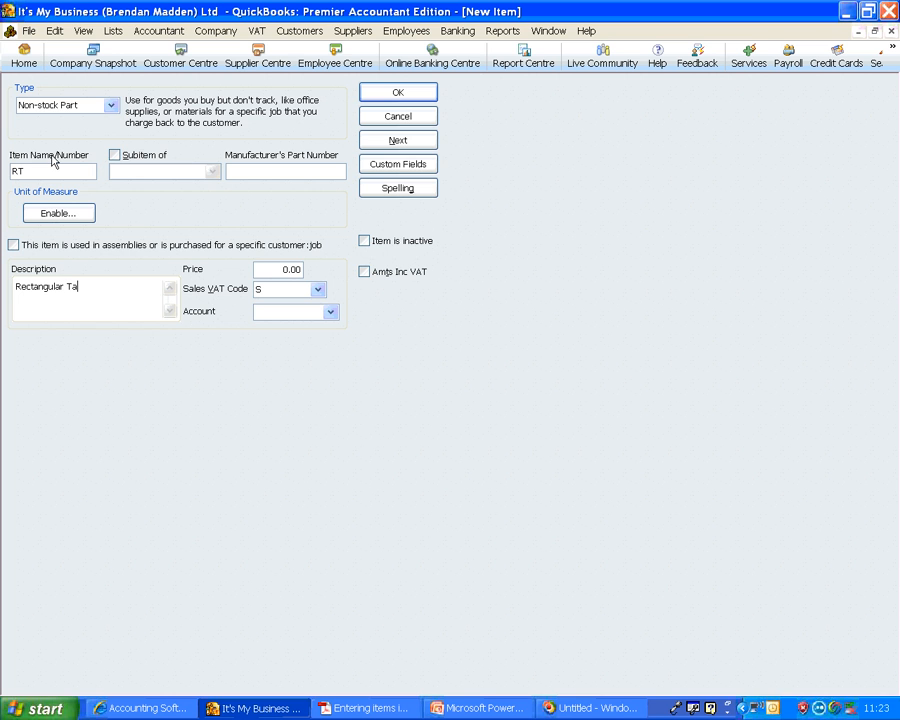
{"action": "type", "text": "r Table"}
{"action": "key", "text": "Tab"}
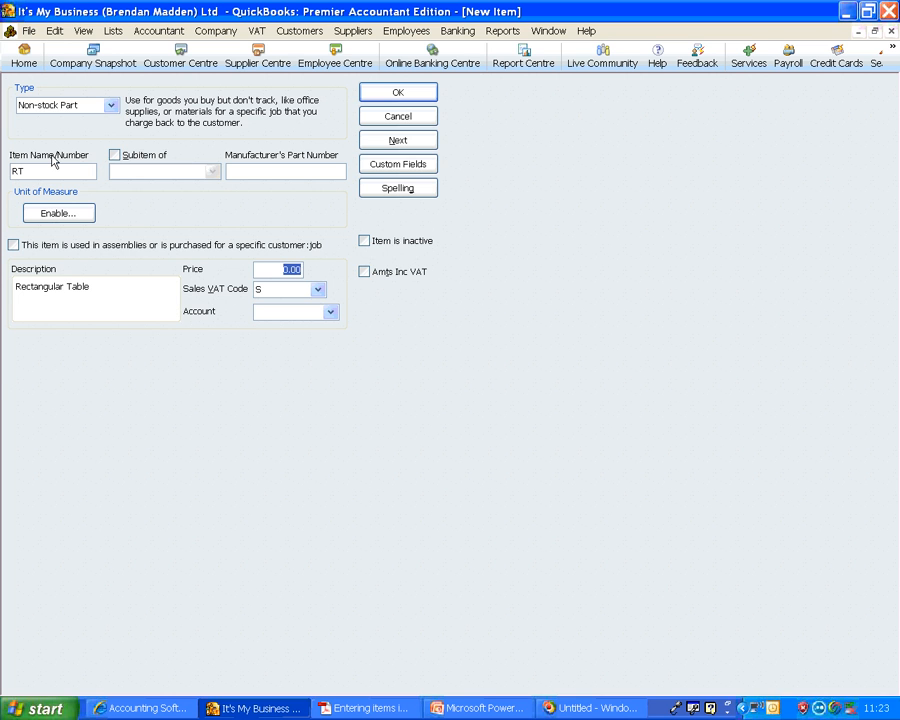
Set the item's price to 135 and keep its sales VAT code at S, the 21% rate
{"action": "type", "text": "135"}
{"action": "key", "text": "Tab"}
{"action": "left_click", "coordinate": [318, 290]}
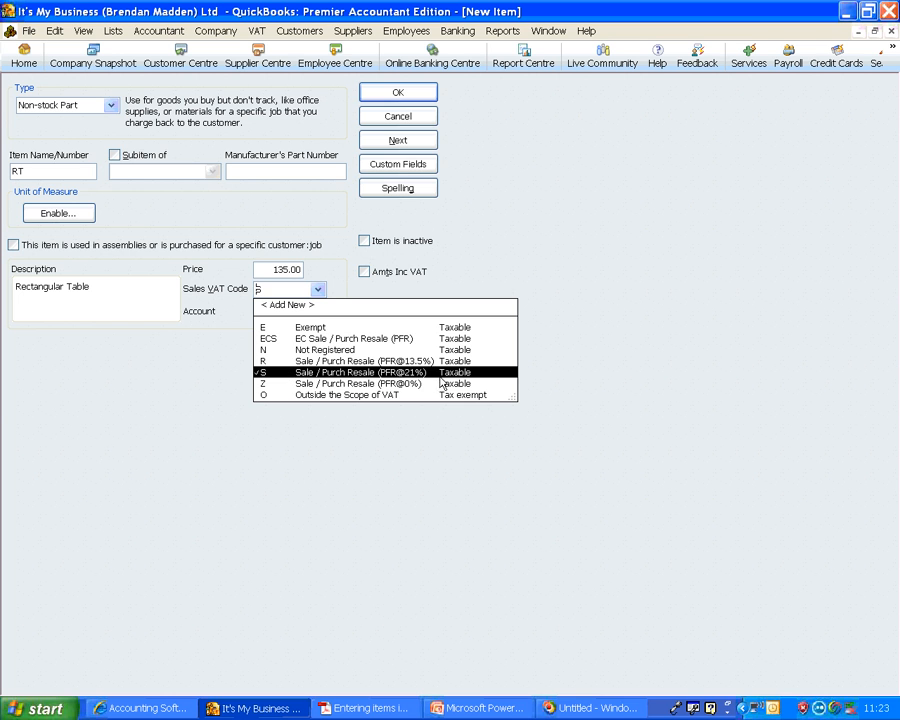
{"action": "key", "text": "Tab"}
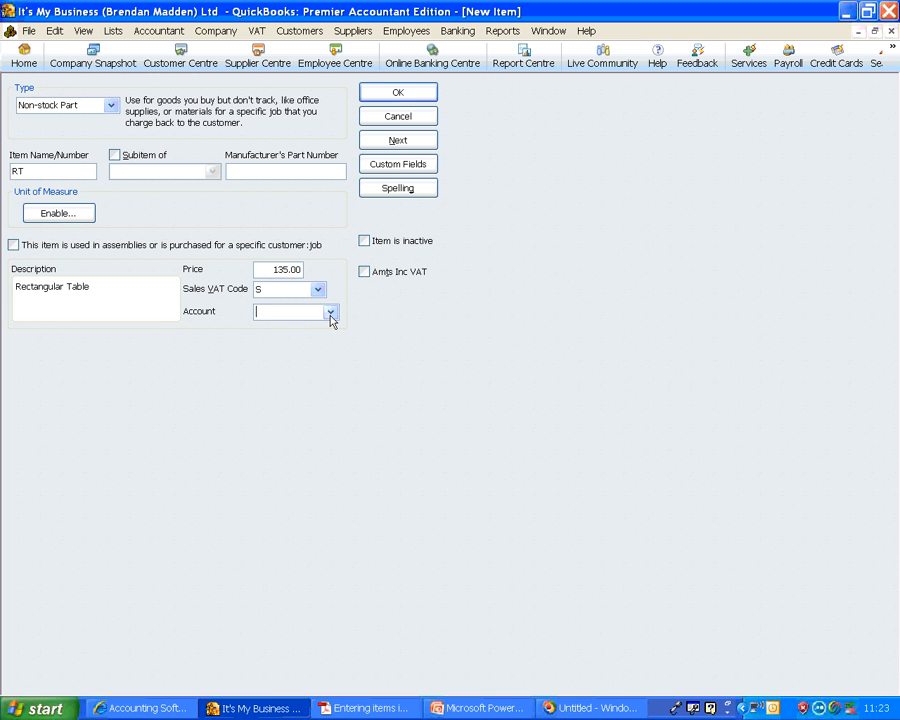
Assign the item to a new Income account named "Furniture sales", setting that account up and saving it
{"action": "left_click", "coordinate": [330, 314]}
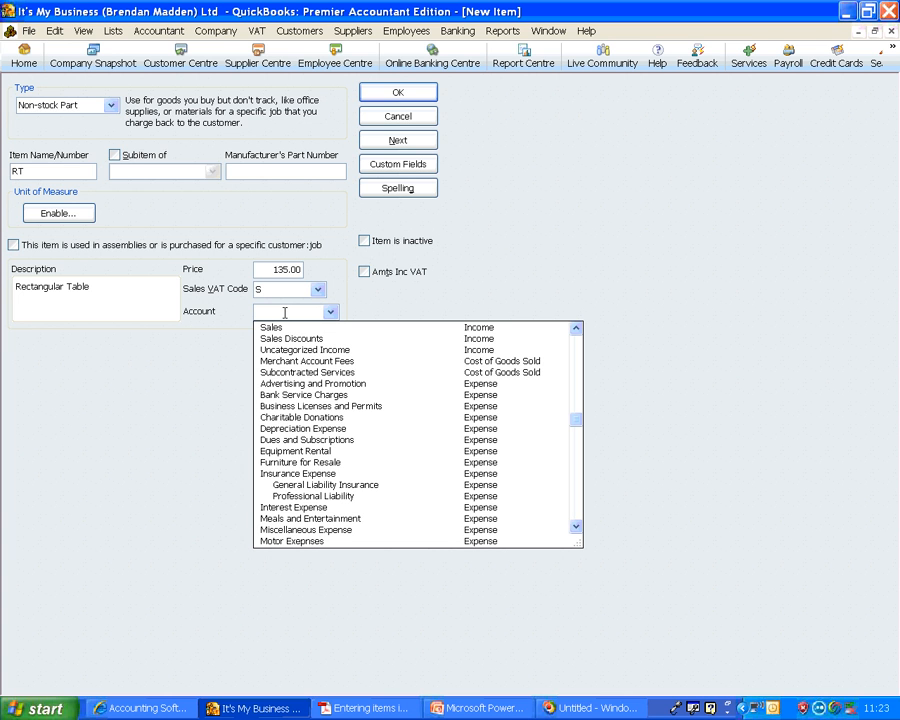
{"action": "type", "text": "Fur"}
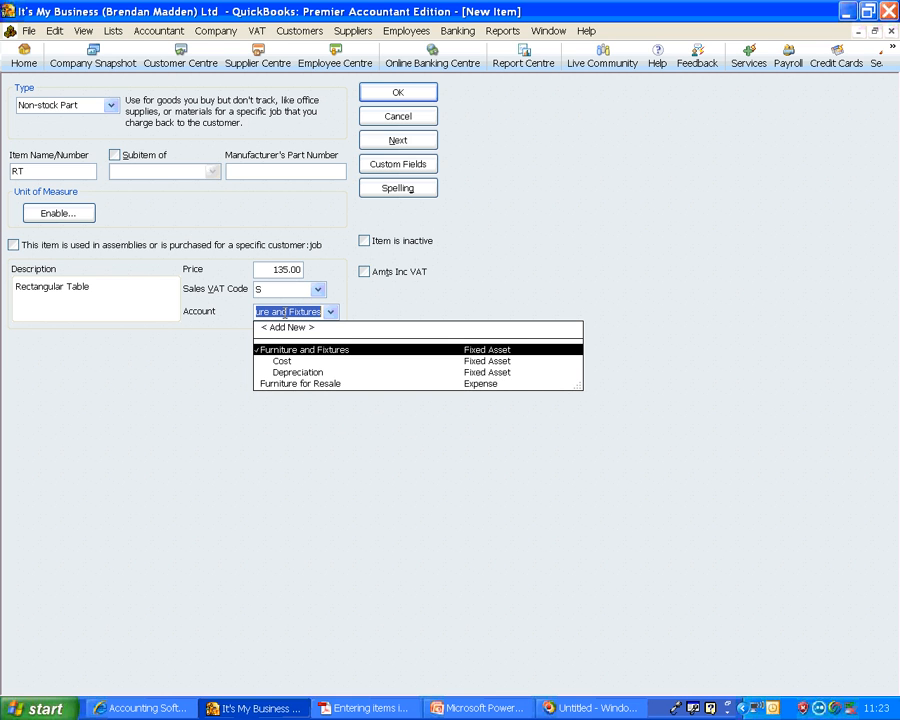
{"action": "key", "text": "BackSpace"}
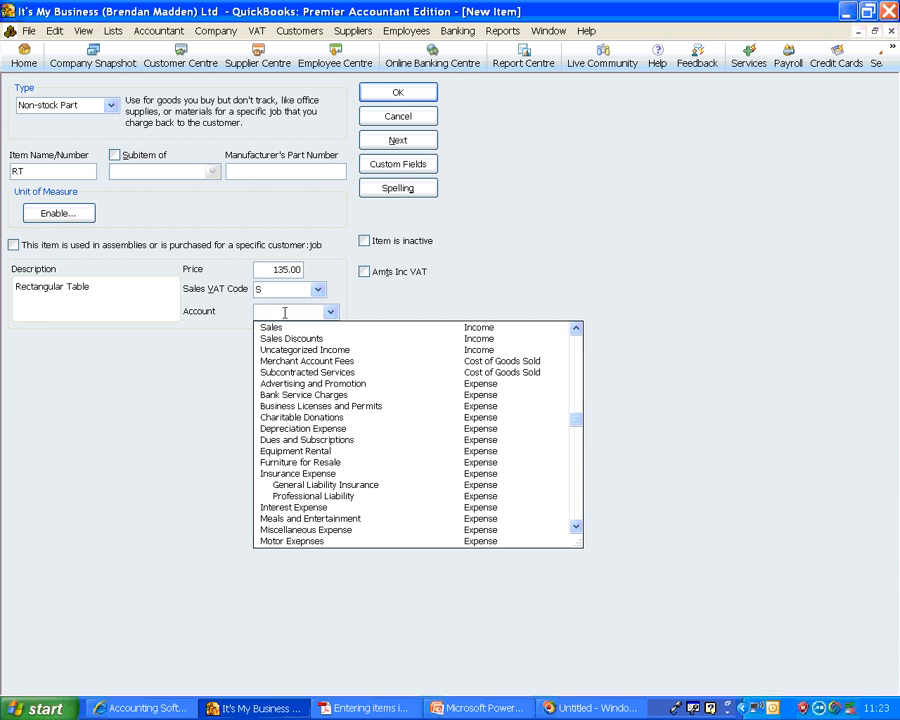
{"action": "type", "text": "Fur"}
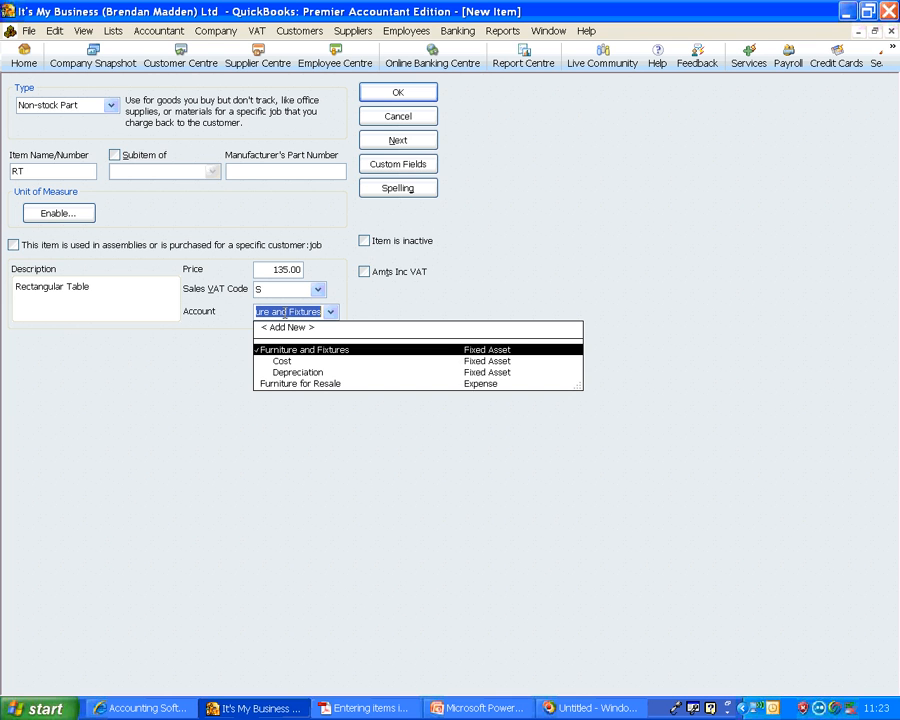
{"action": "type", "text": "niture sales"}
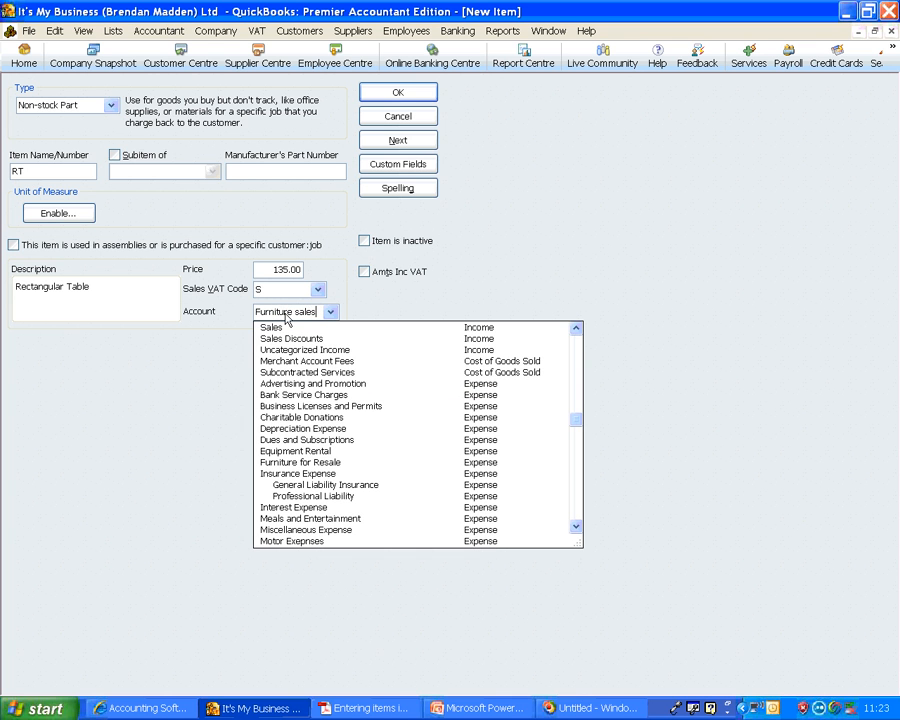
{"action": "key", "text": "Tab"}
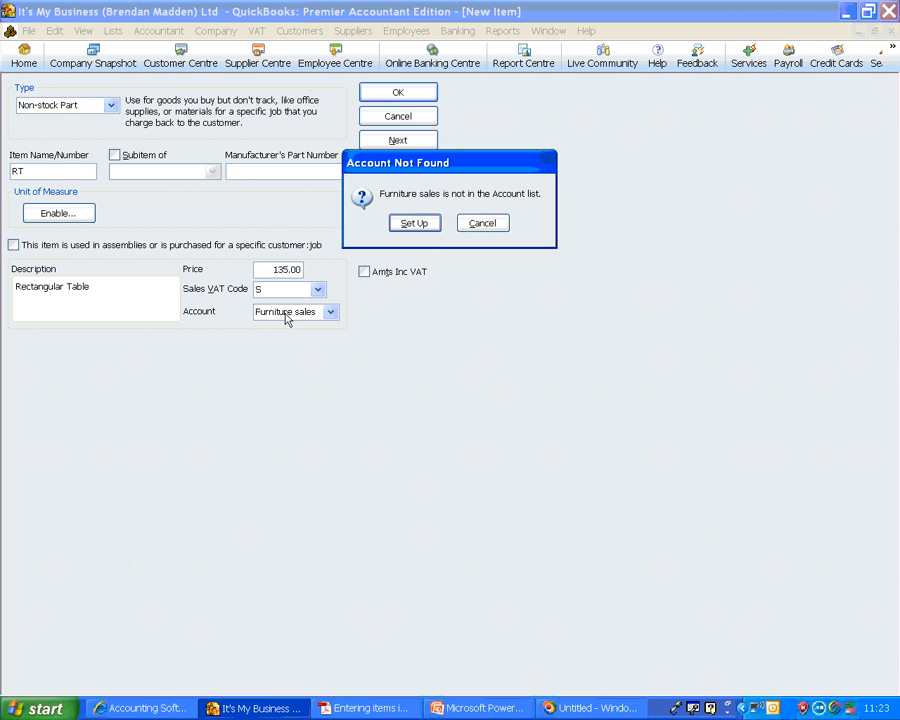
{"action": "left_click", "coordinate": [414, 223]}
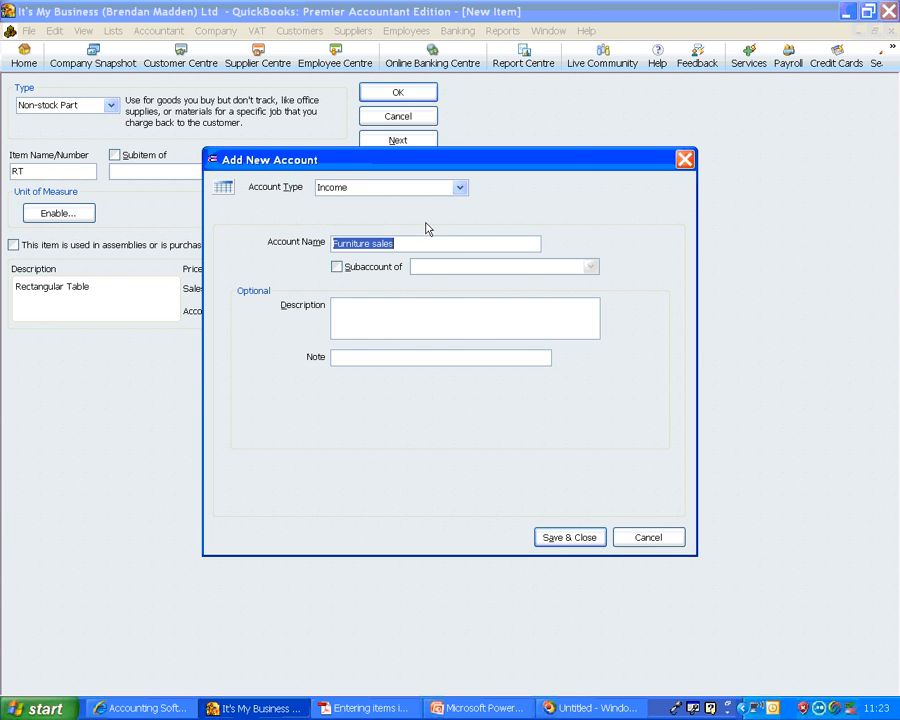
{"action": "key", "text": "Tab"}
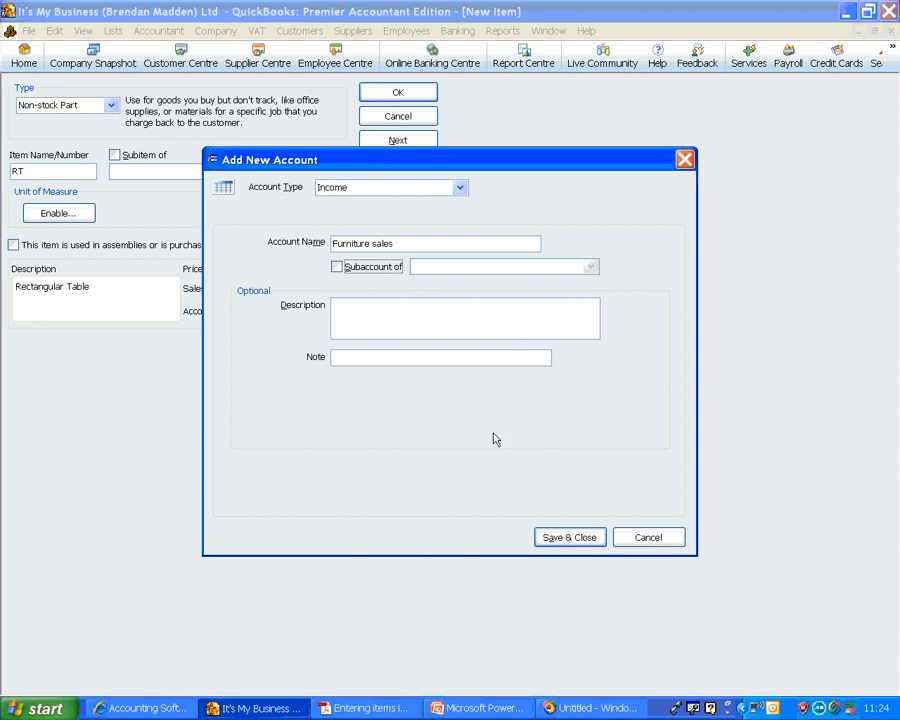
{"action": "left_click", "coordinate": [585, 541]}
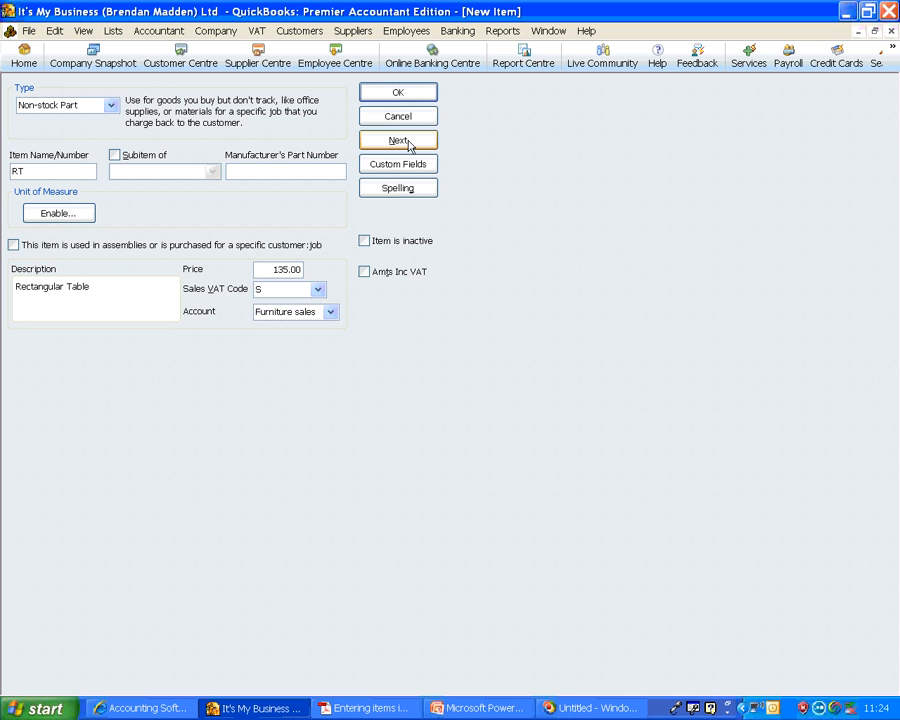
Save the RT item, ignoring all spelling suggestions for its name, and return to the item list
{"action": "left_click", "coordinate": [399, 93]}
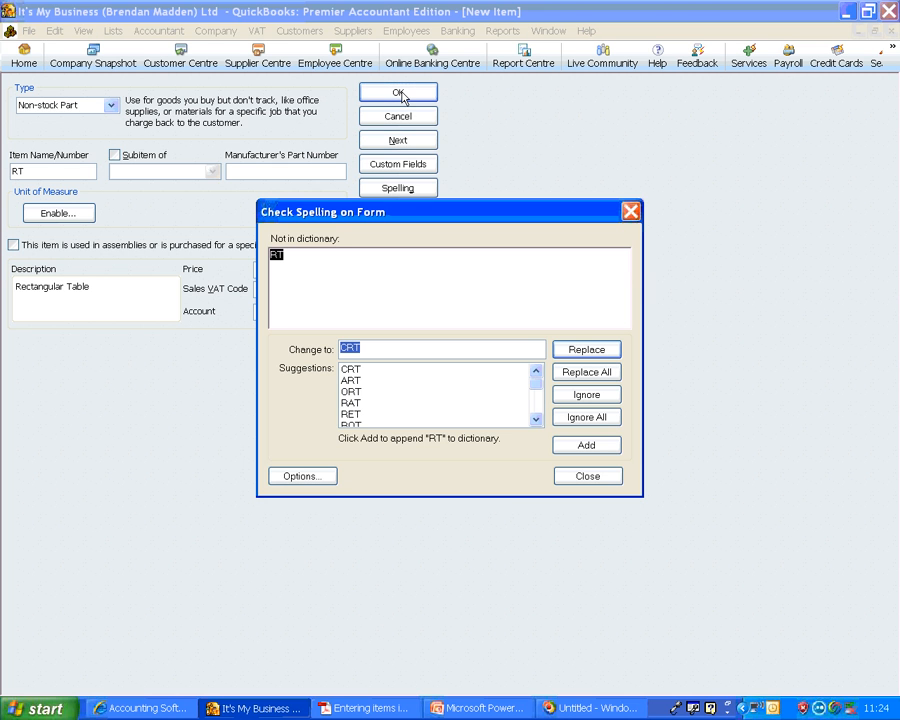
{"action": "left_click", "coordinate": [590, 424]}
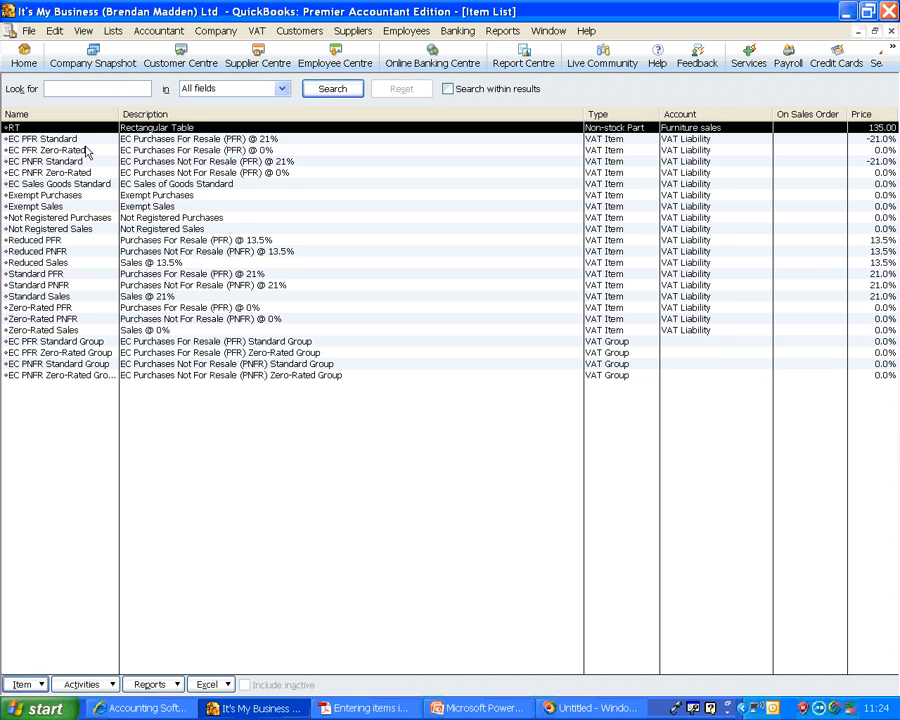
{"action": "left_click", "coordinate": [62, 139]}
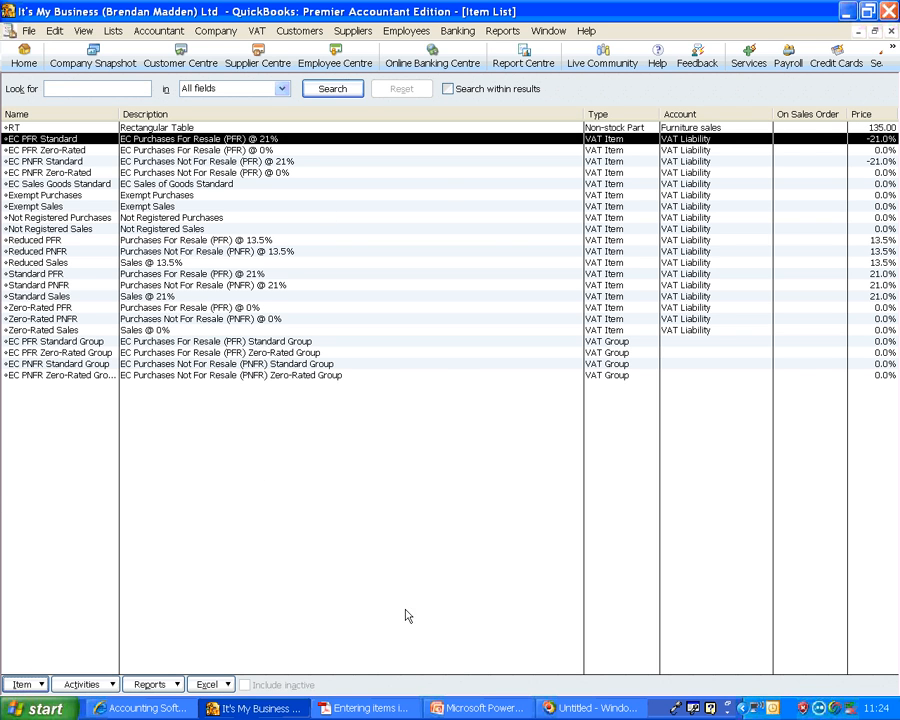
Review the remaining items and the report task in the Acrobat exercise sheet, and switch to PowerPoint
{"action": "left_click", "coordinate": [364, 710]}
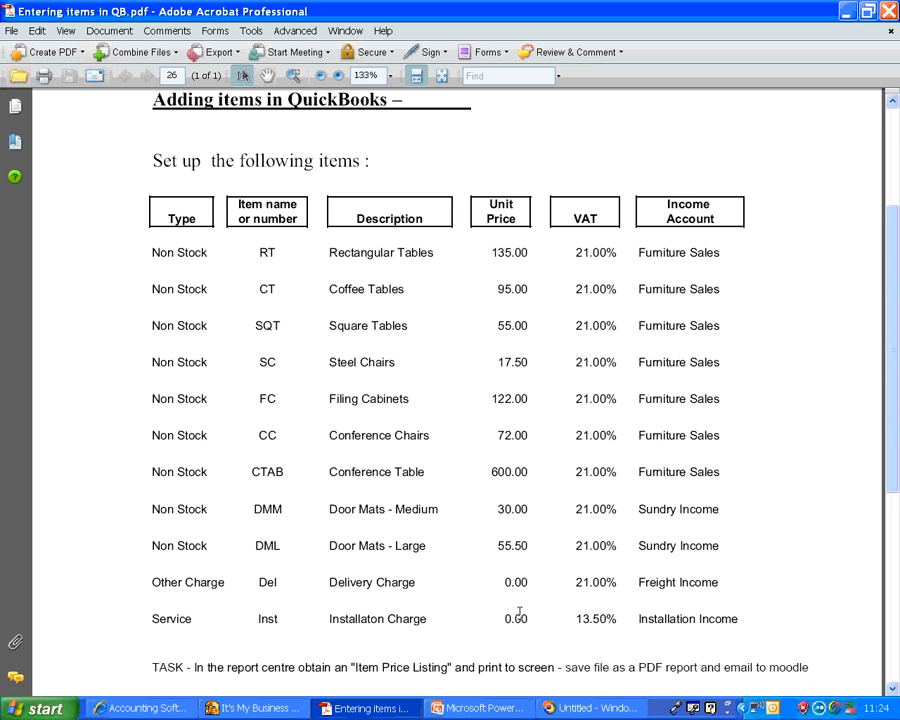
{"action": "scroll", "coordinate": [519, 612], "scroll_direction": "down", "scroll_amount": 1}
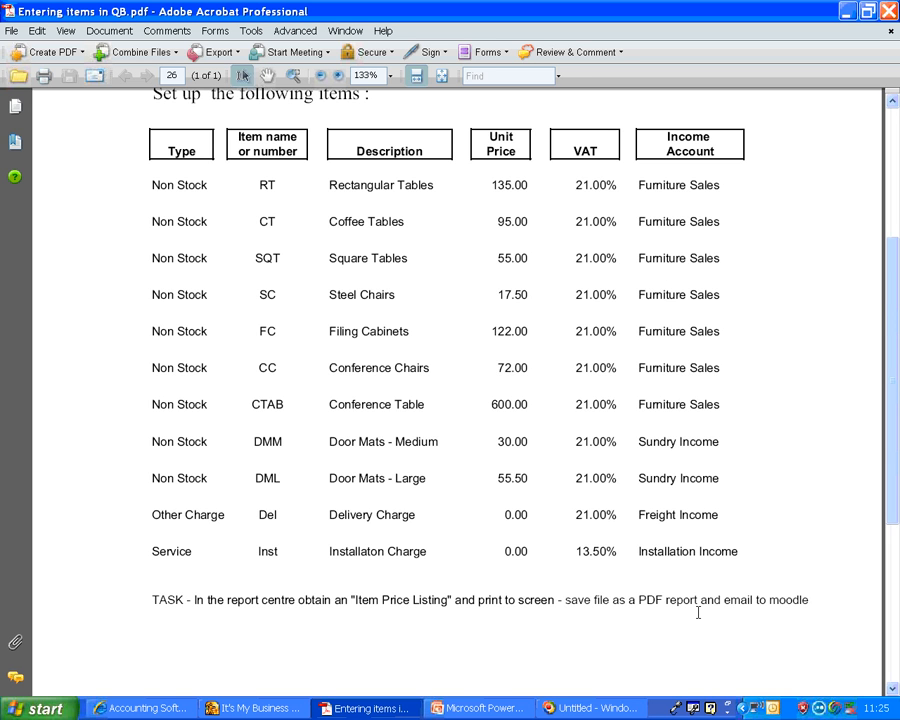
{"action": "left_click", "coordinate": [485, 708]}
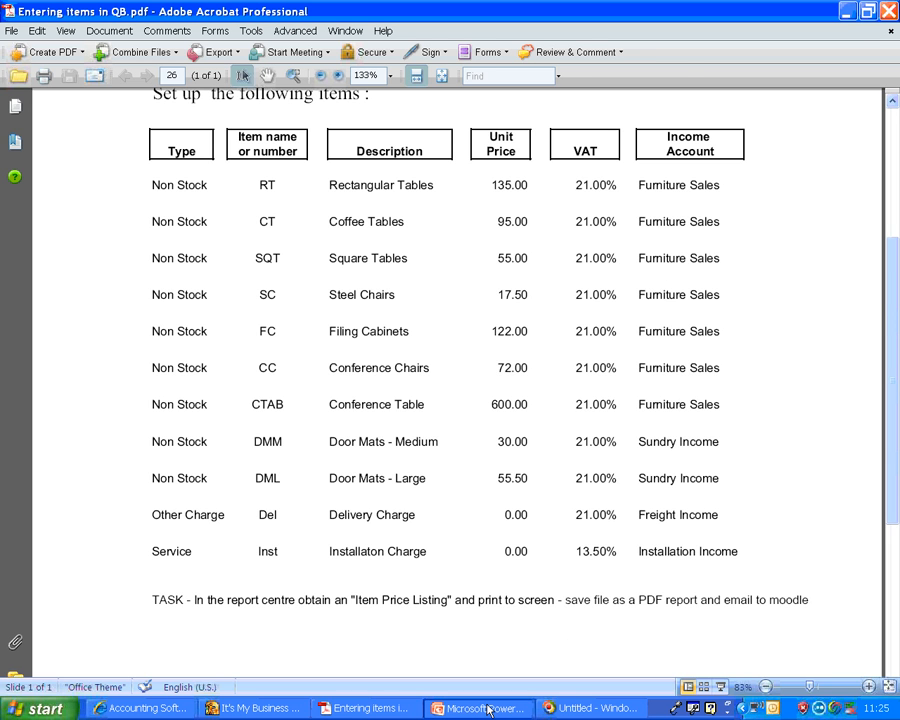